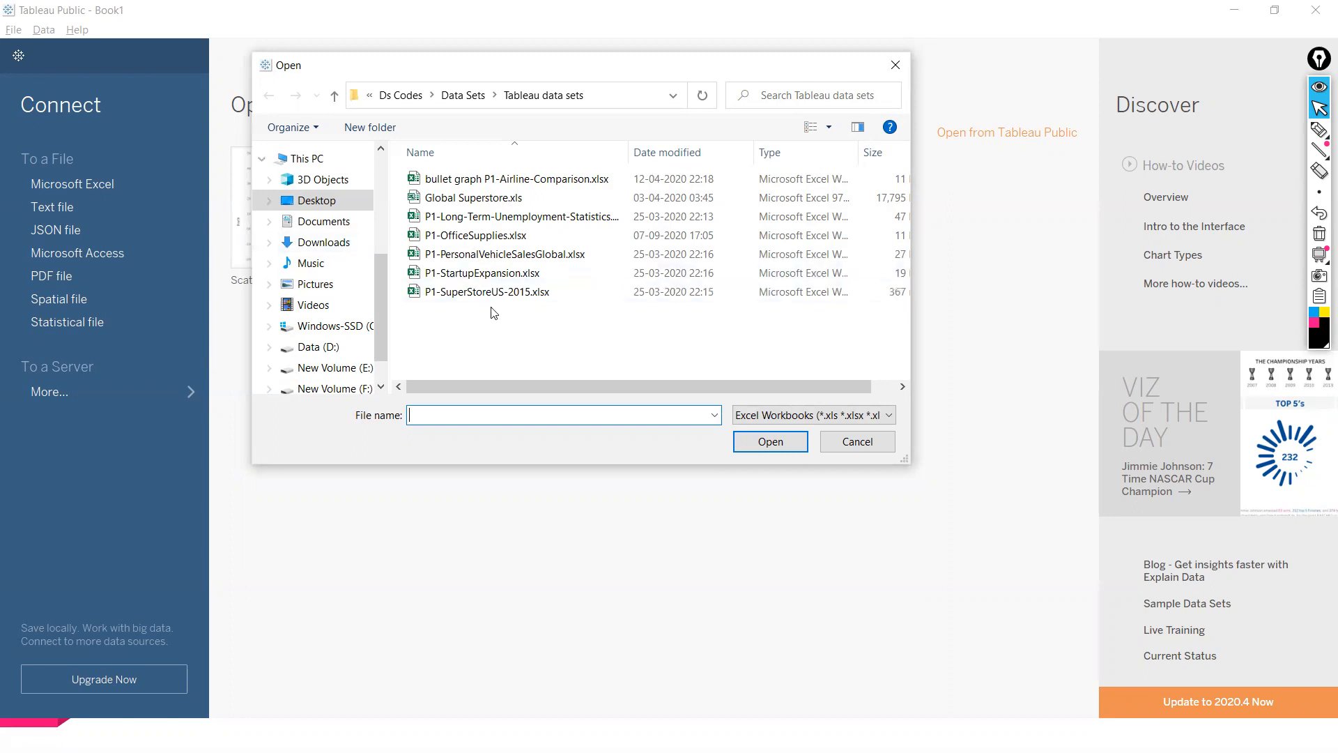
# - Open the P1-SuperStoreUS-2015.xlsx workbook and load its Orders table as the data source
pyautogui.doubleClick(499, 297)
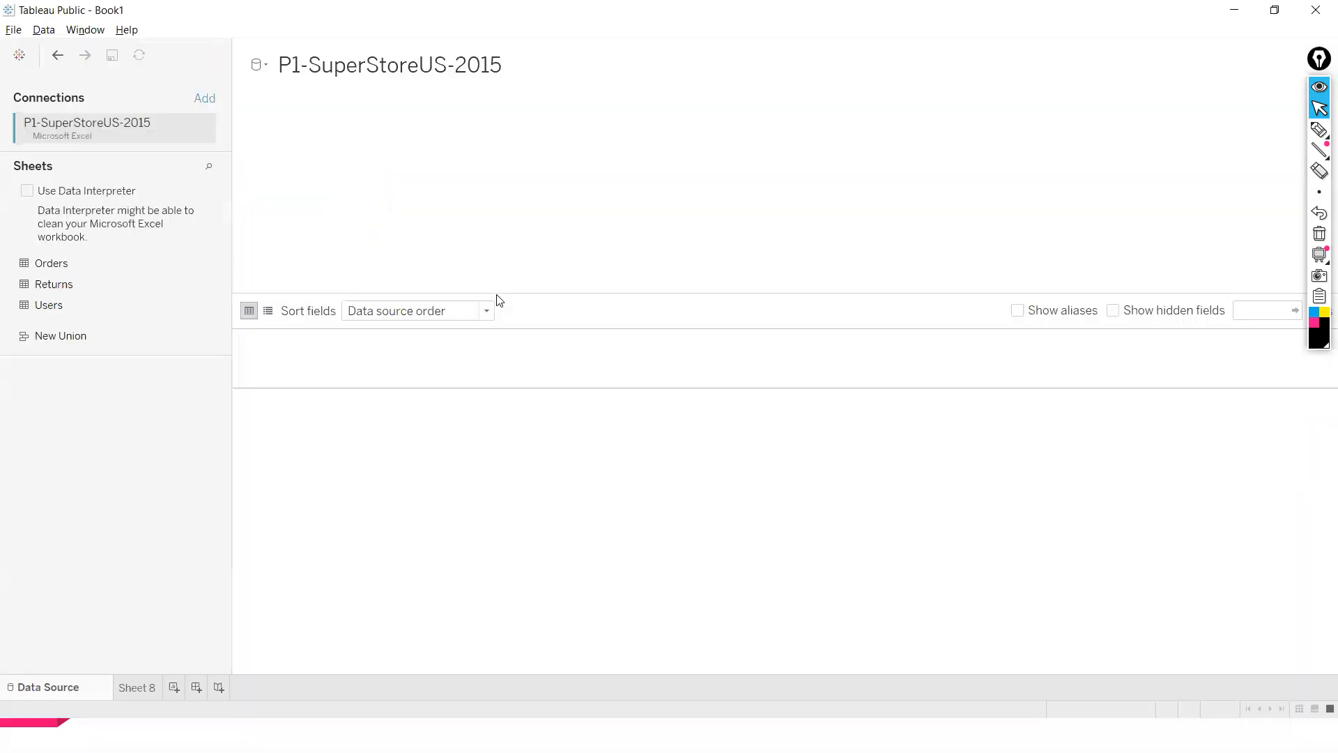
pyautogui.doubleClick(70, 263)
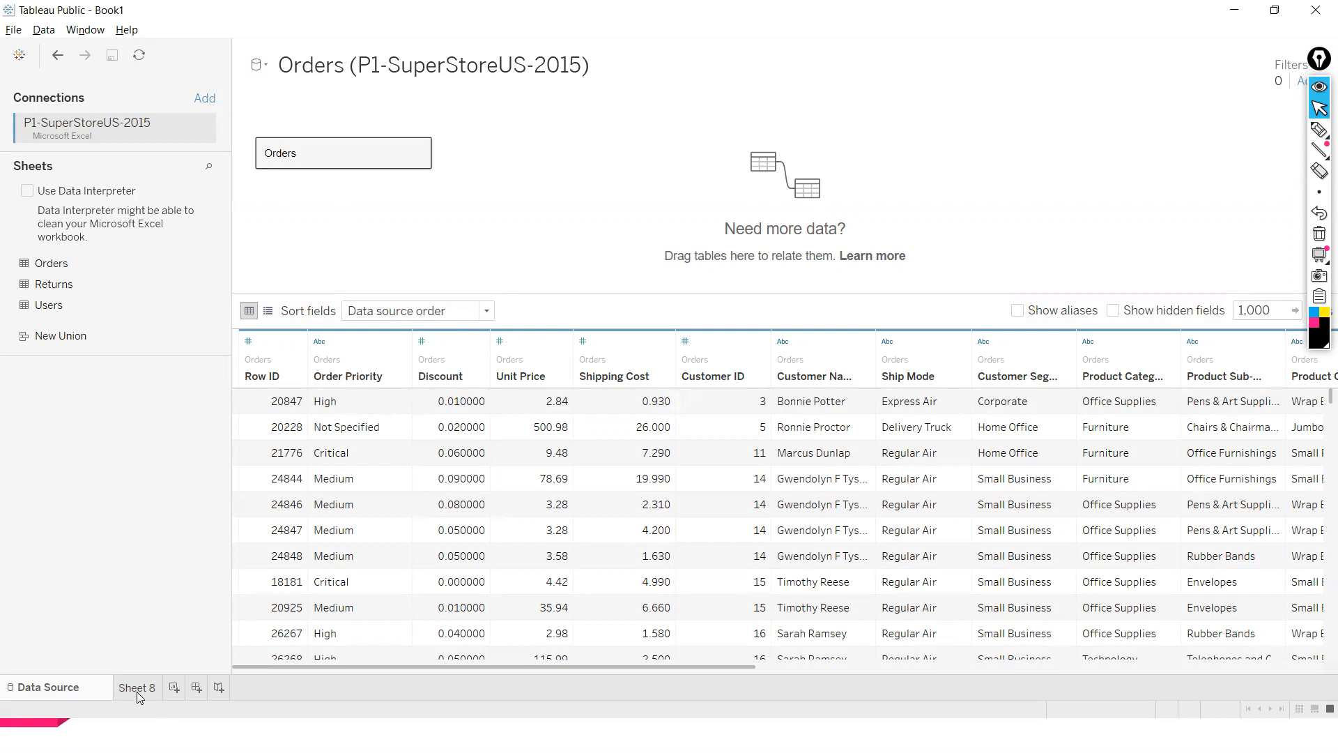
# - Switch to Sheet 8 to start building a view
pyautogui.doubleClick(137, 691)
pyautogui.click(275, 516)
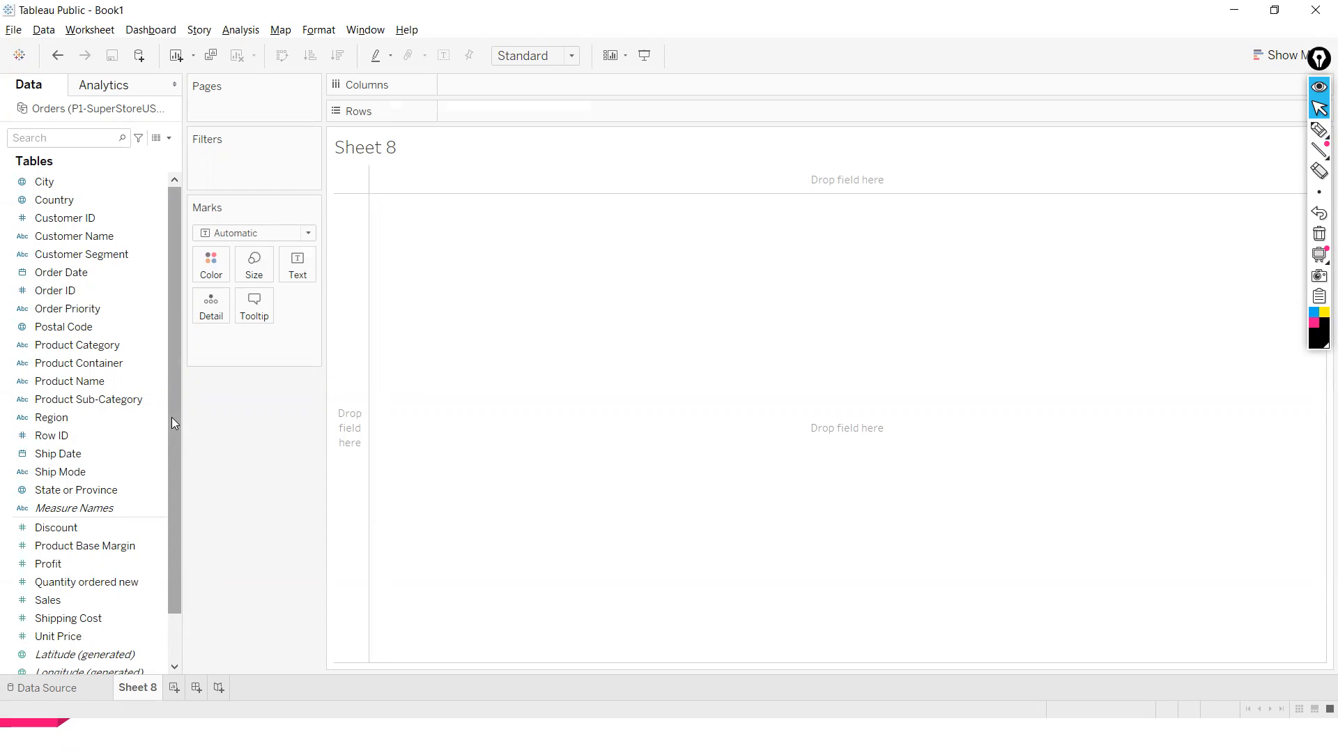
# - Place Sales on Rows and Order Date on Columns
pyautogui.moveTo(49, 599); pyautogui.dragTo(489, 120)
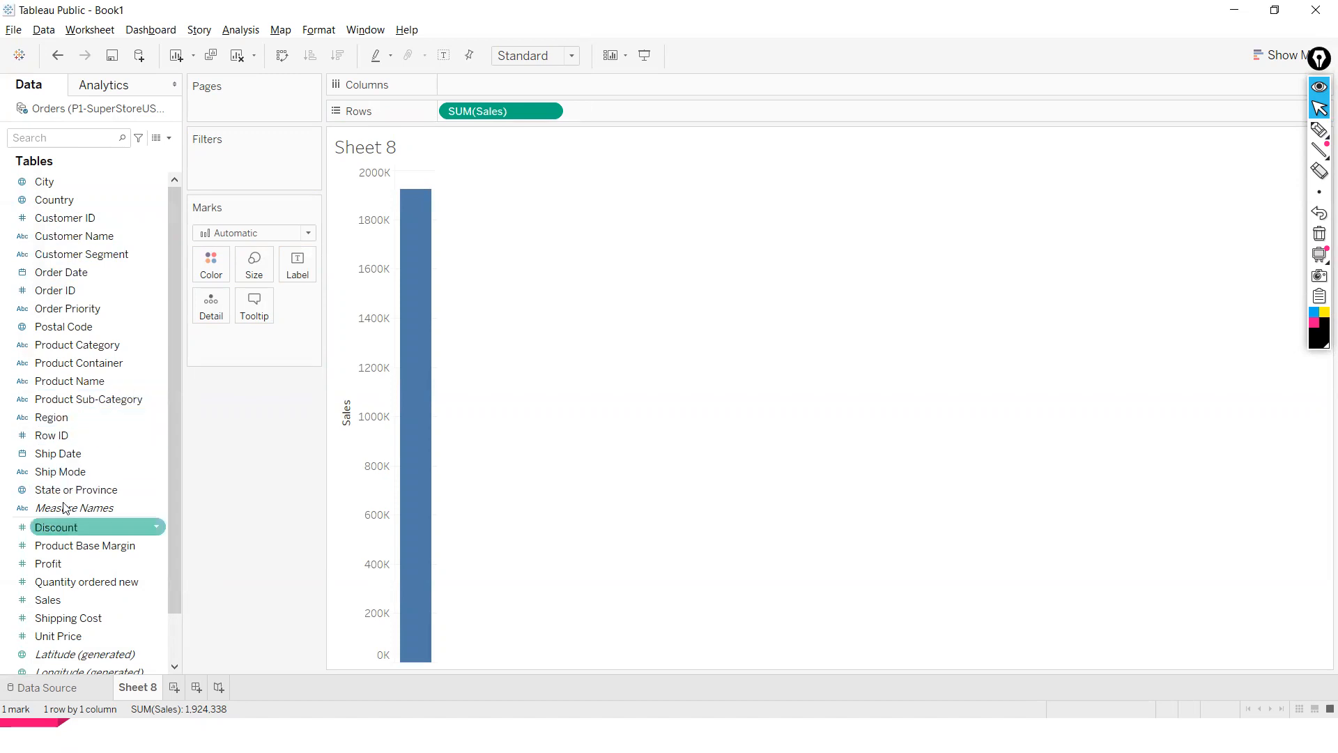
pyautogui.moveTo(77, 272); pyautogui.dragTo(500, 87)
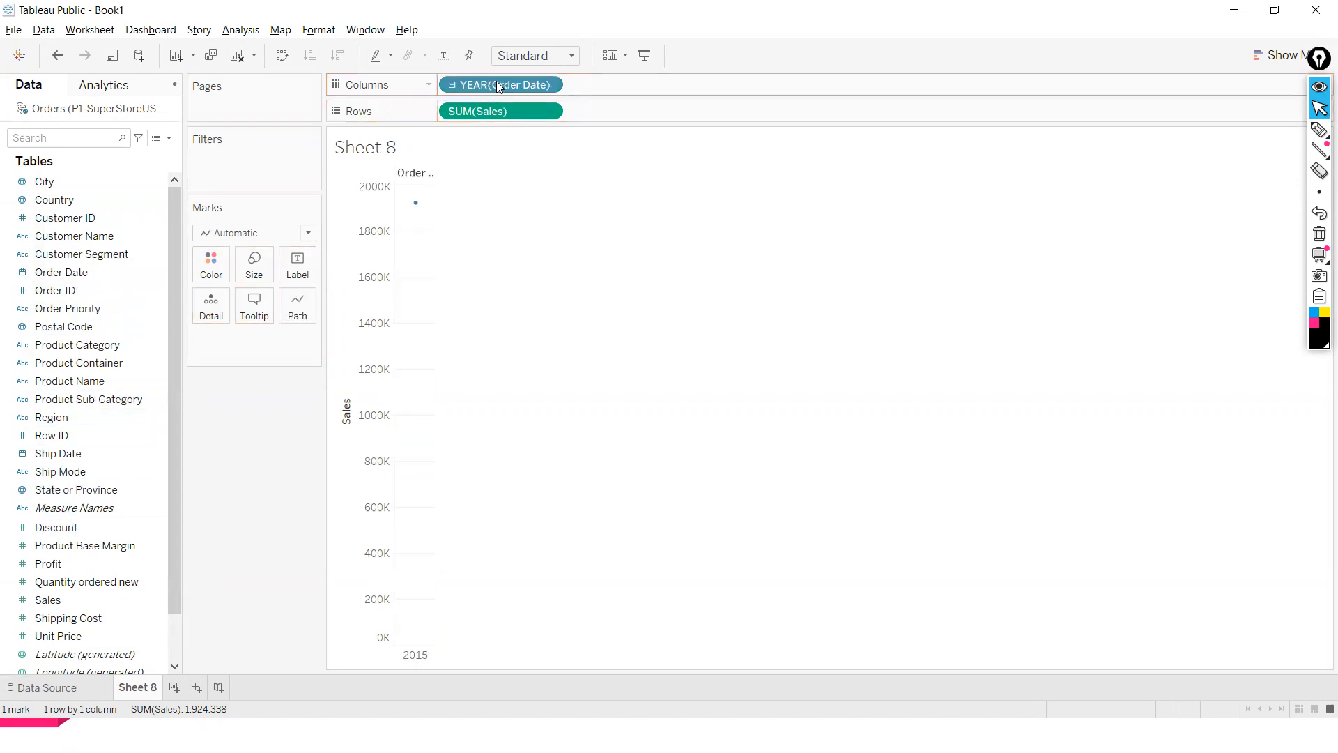
# - Turn off Aggregate Measures for the view
pyautogui.click(236, 36)
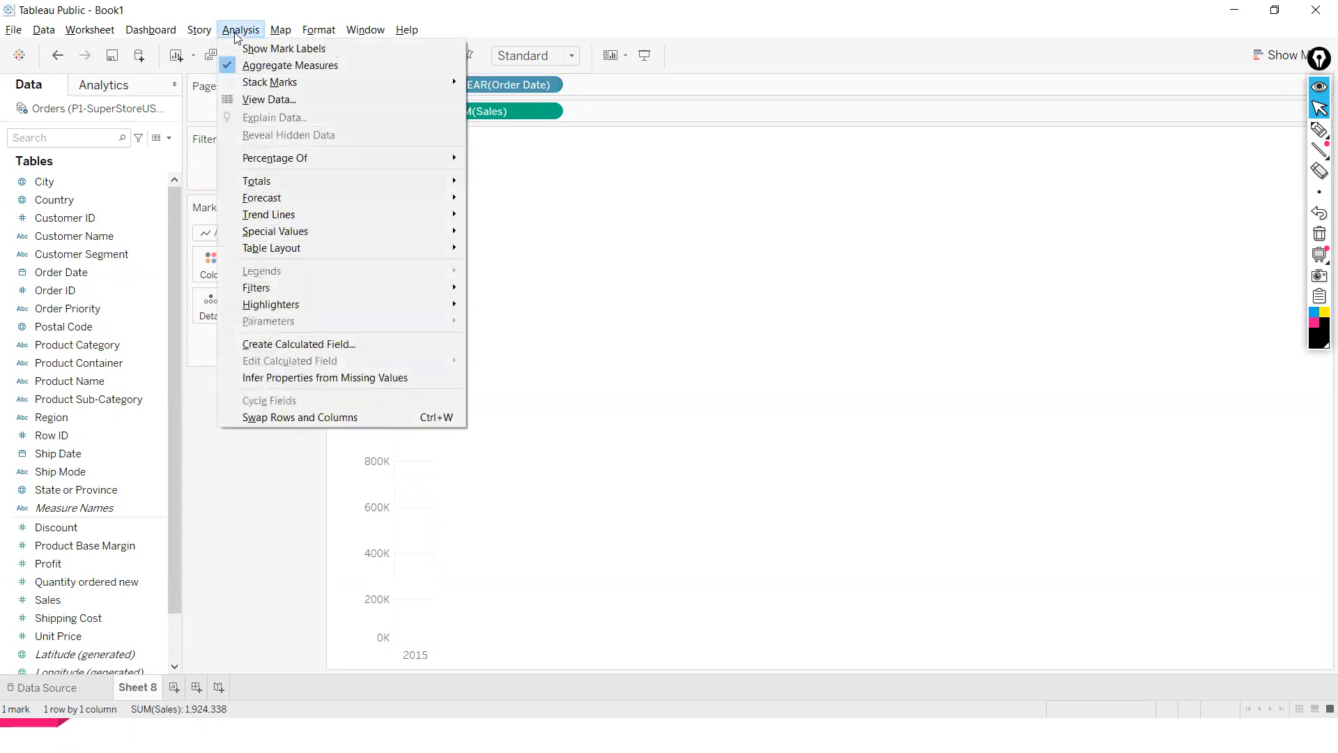
pyautogui.click(232, 60)
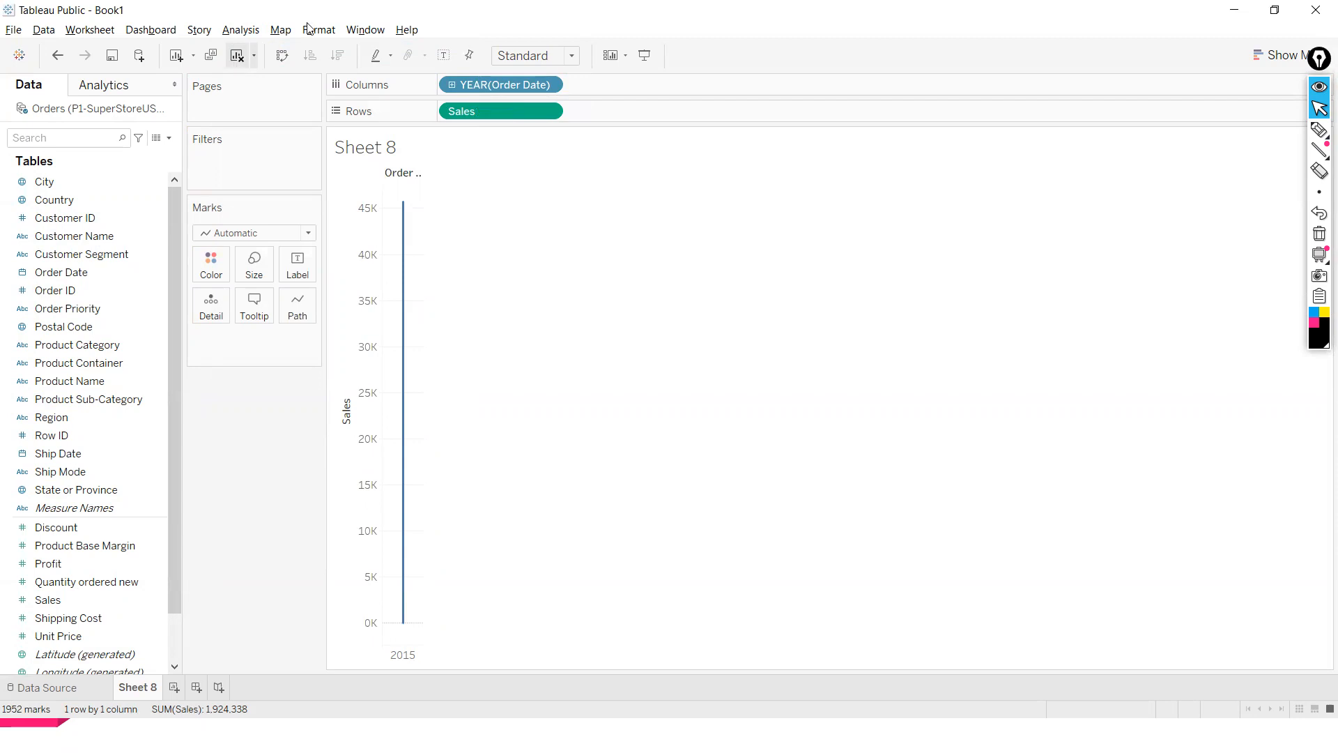
# - Change the Order Date on Columns to continuous Month
pyautogui.click(549, 85)
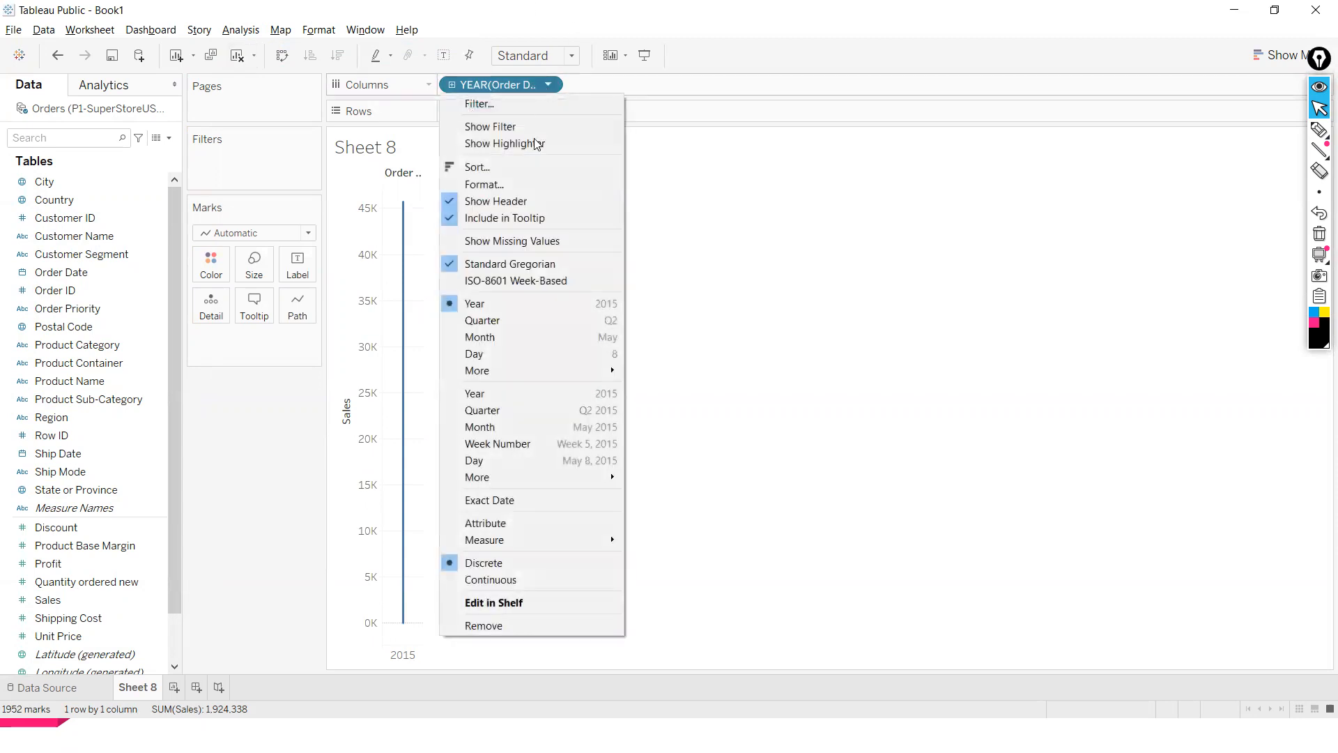
pyautogui.click(513, 428)
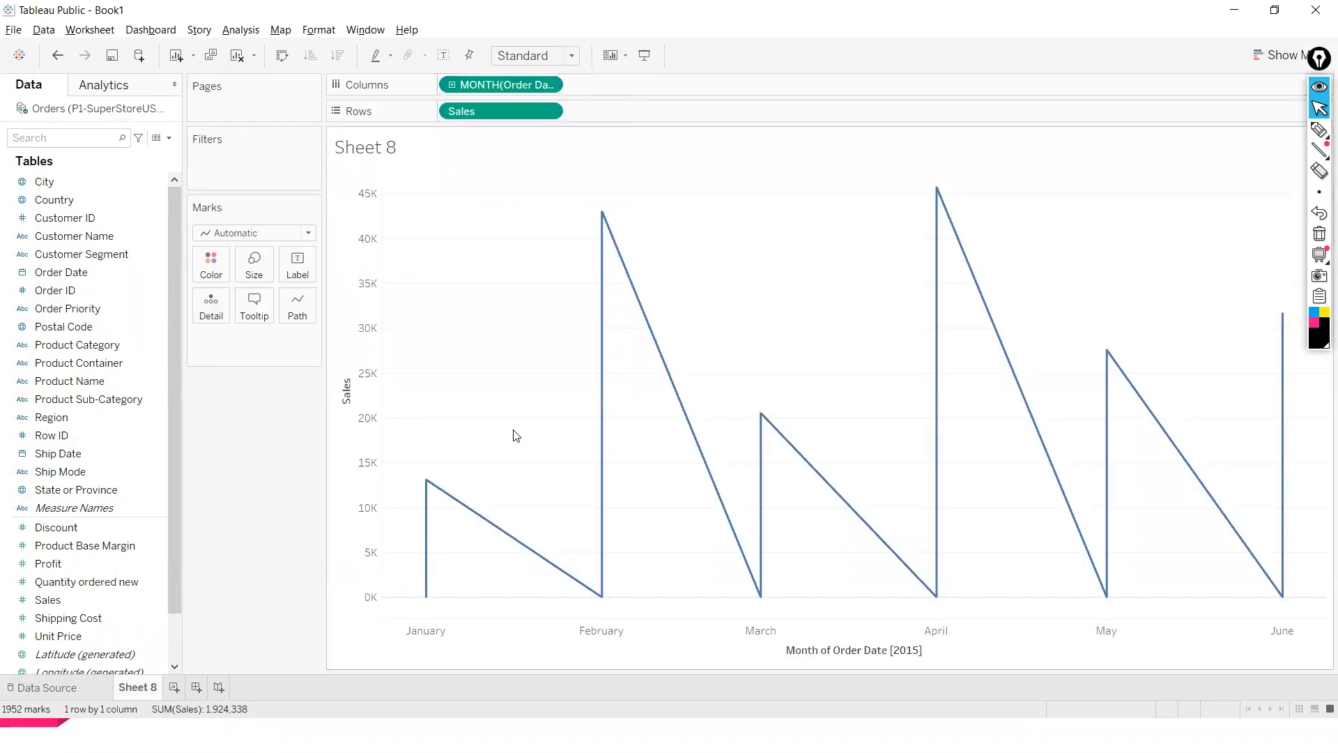
# - Turn Aggregate Measures back on
pyautogui.click(243, 30)
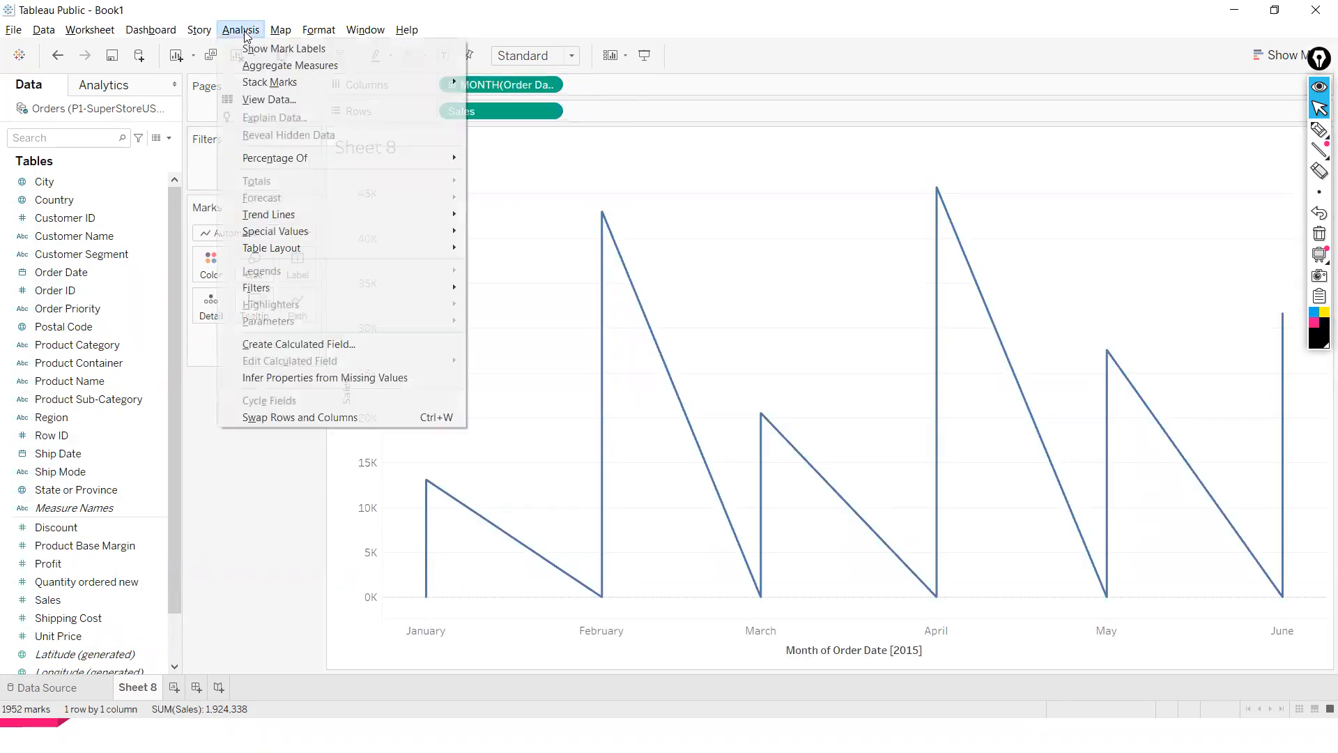
pyautogui.click(254, 66)
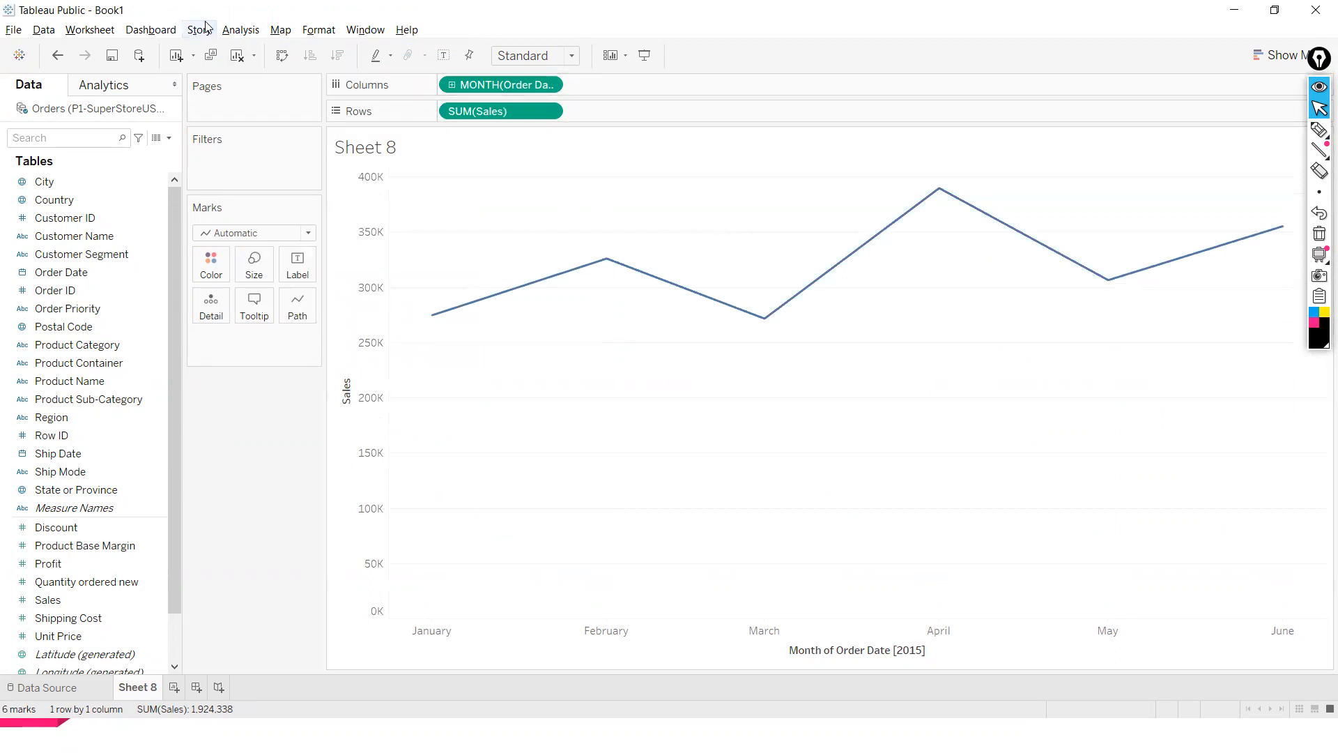
pyautogui.click(234, 30)
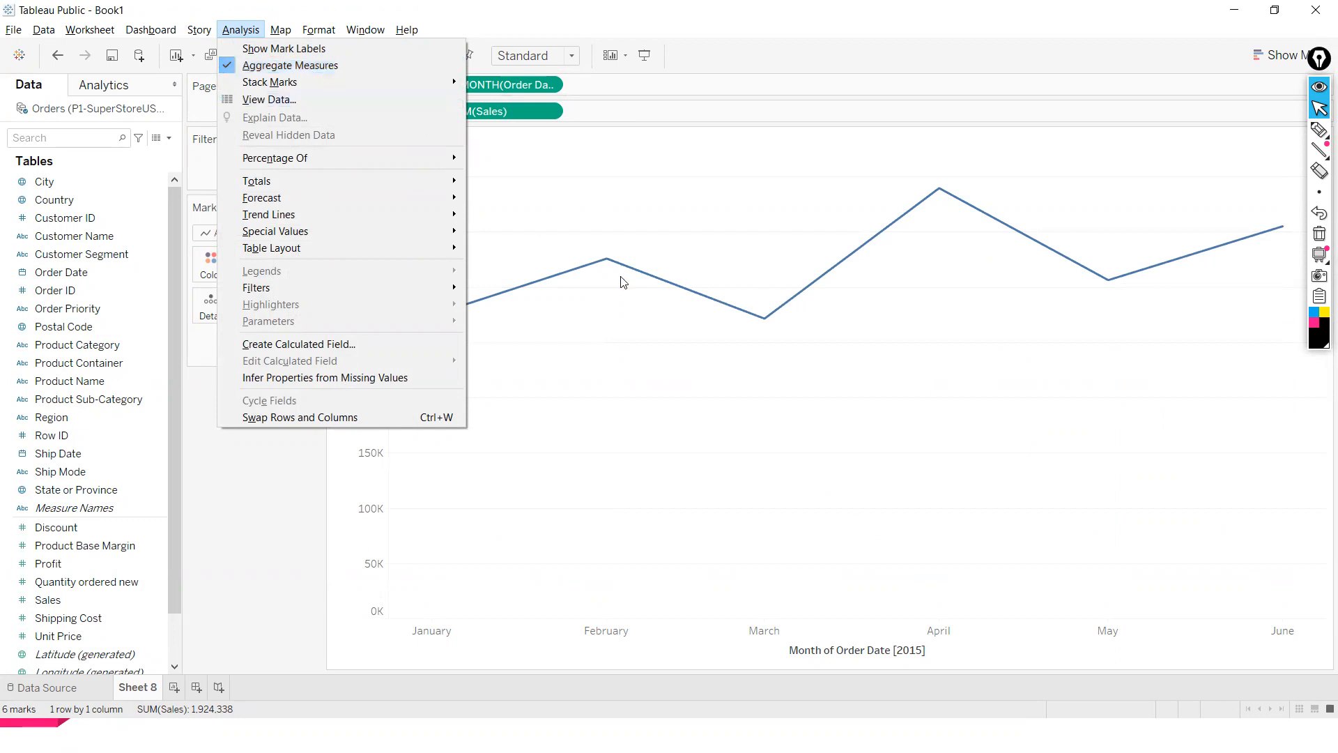
pyautogui.click(212, 523)
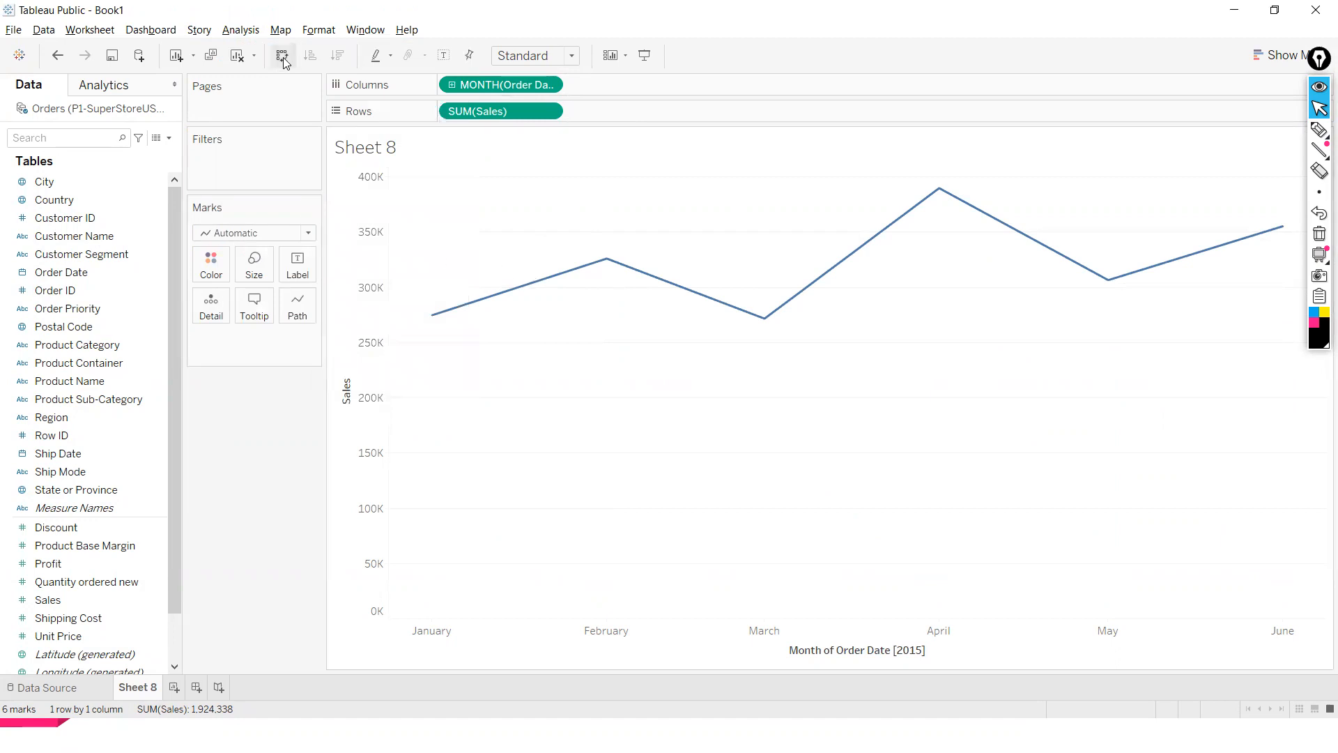
pyautogui.click(255, 30)
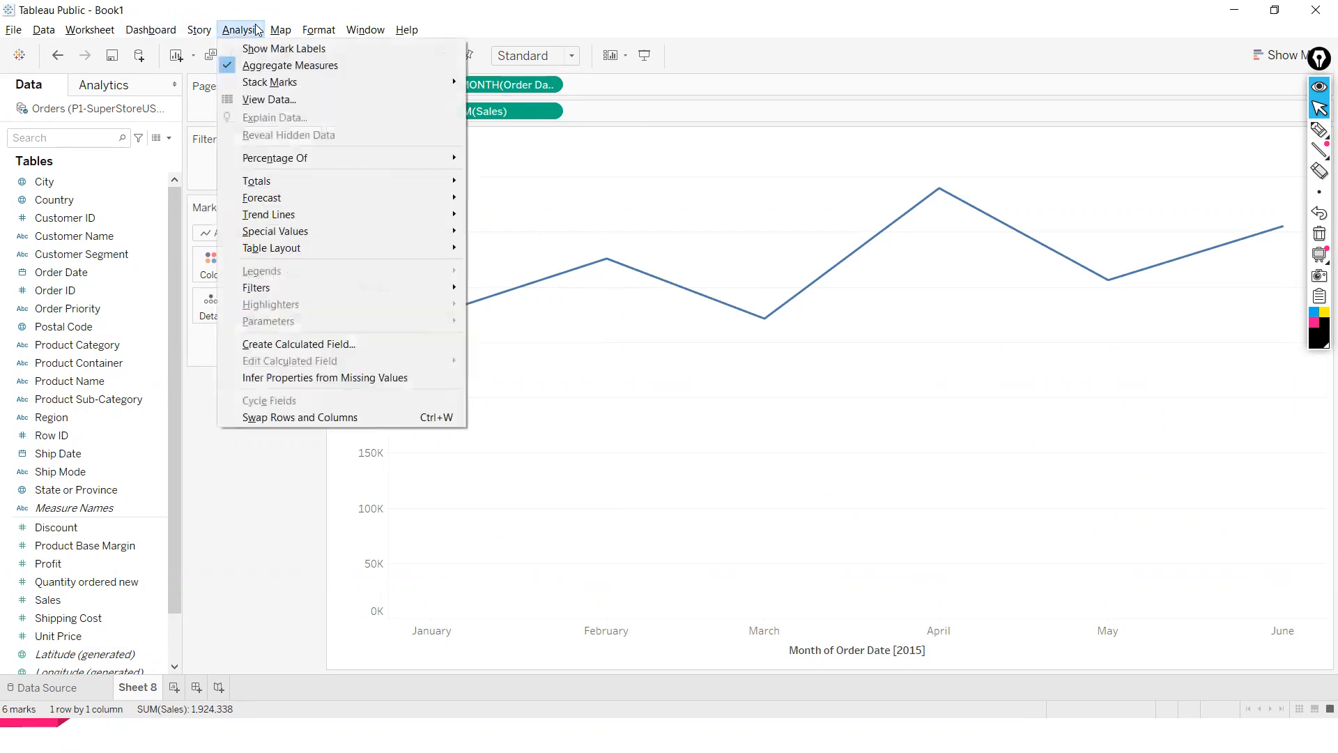
pyautogui.click(255, 30)
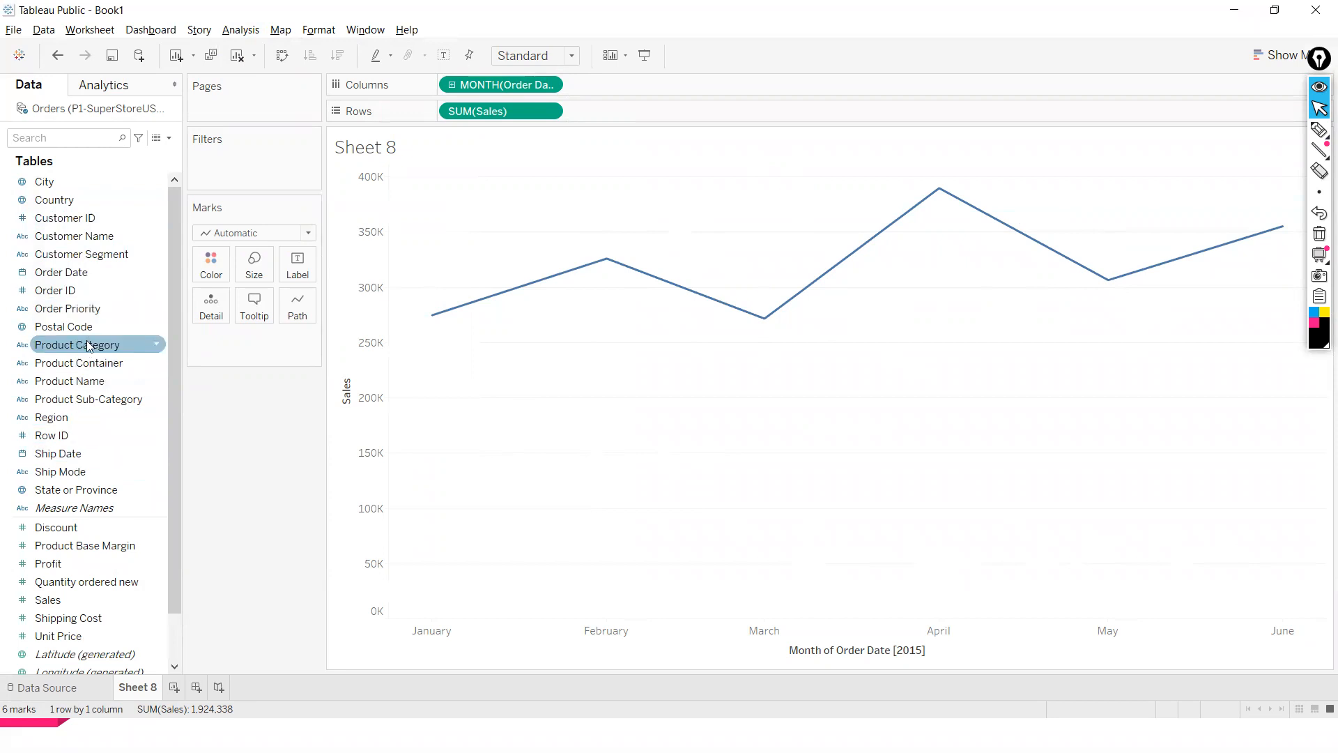
# - Add Product Category to Color to split the line by category
pyautogui.moveTo(86, 340); pyautogui.dragTo(284, 307)
pyautogui.hotkey('ctrl', 'z')
pyautogui.moveTo(80, 343); pyautogui.dragTo(202, 263)
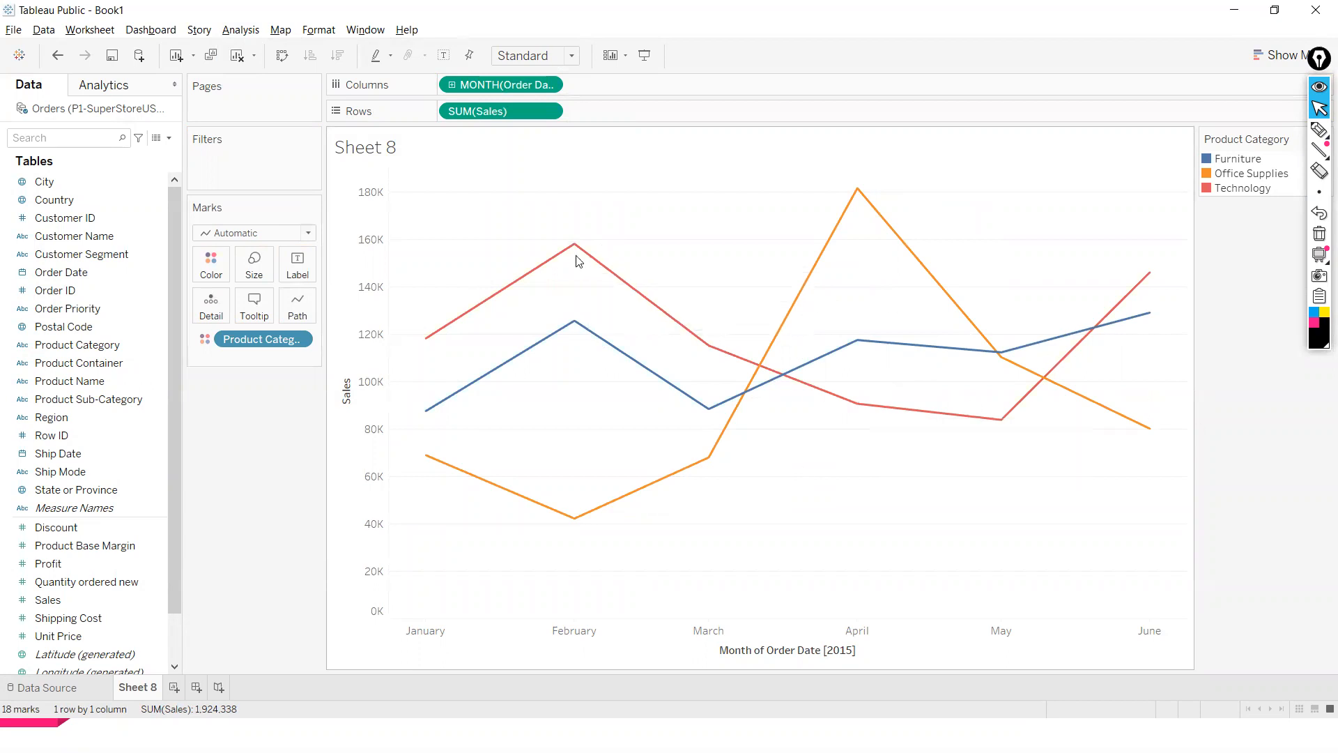
# - Add Product Category to Label to name each line
pyautogui.moveTo(595, 348)
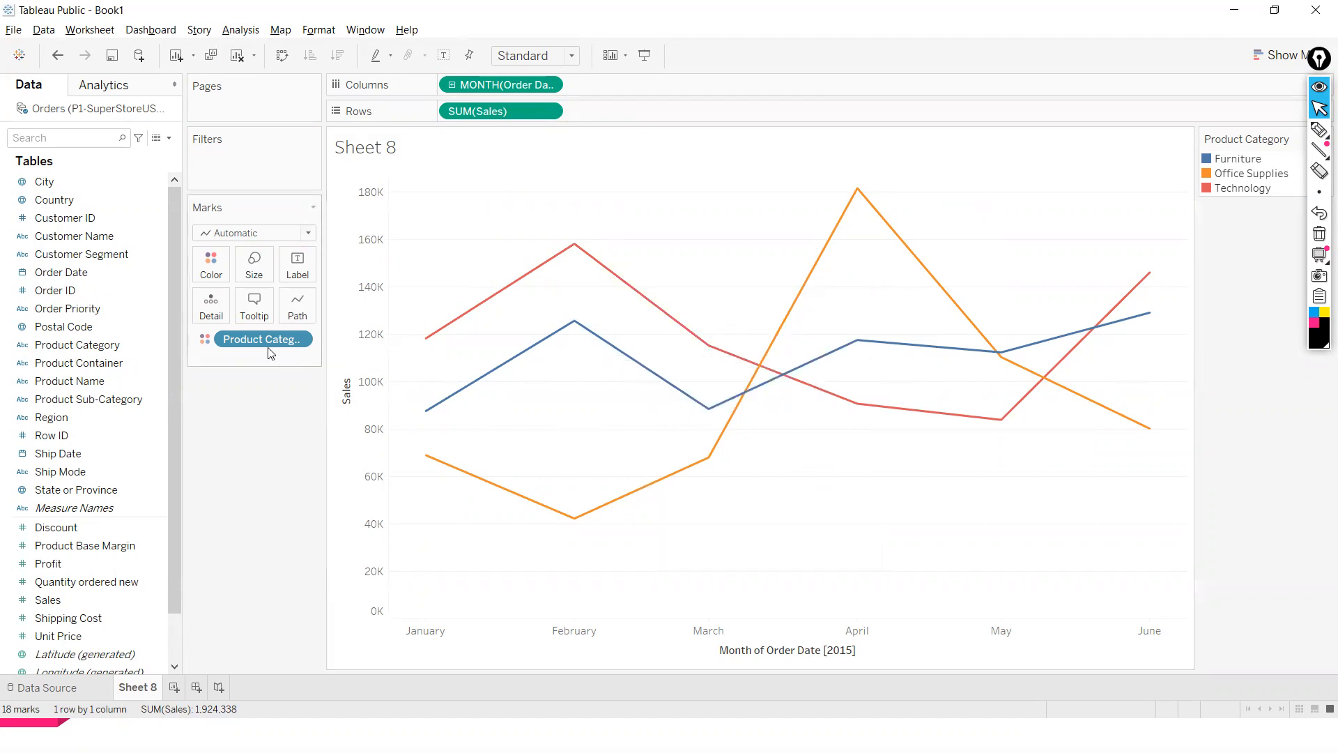
pyautogui.moveTo(79, 344); pyautogui.dragTo(284, 258)
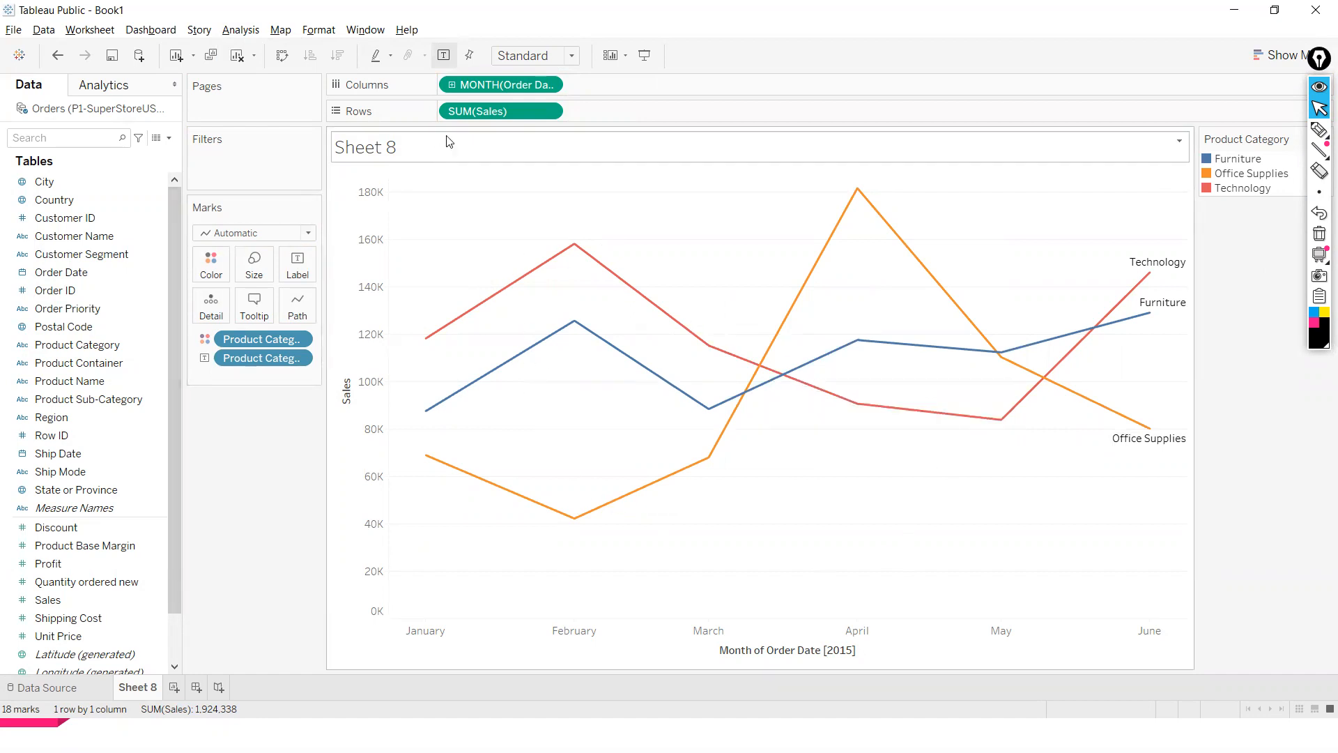
# - Swap Sales on Rows for Quantity ordered new, then replace that with Profit
pyautogui.moveTo(466, 121); pyautogui.dragTo(260, 497)
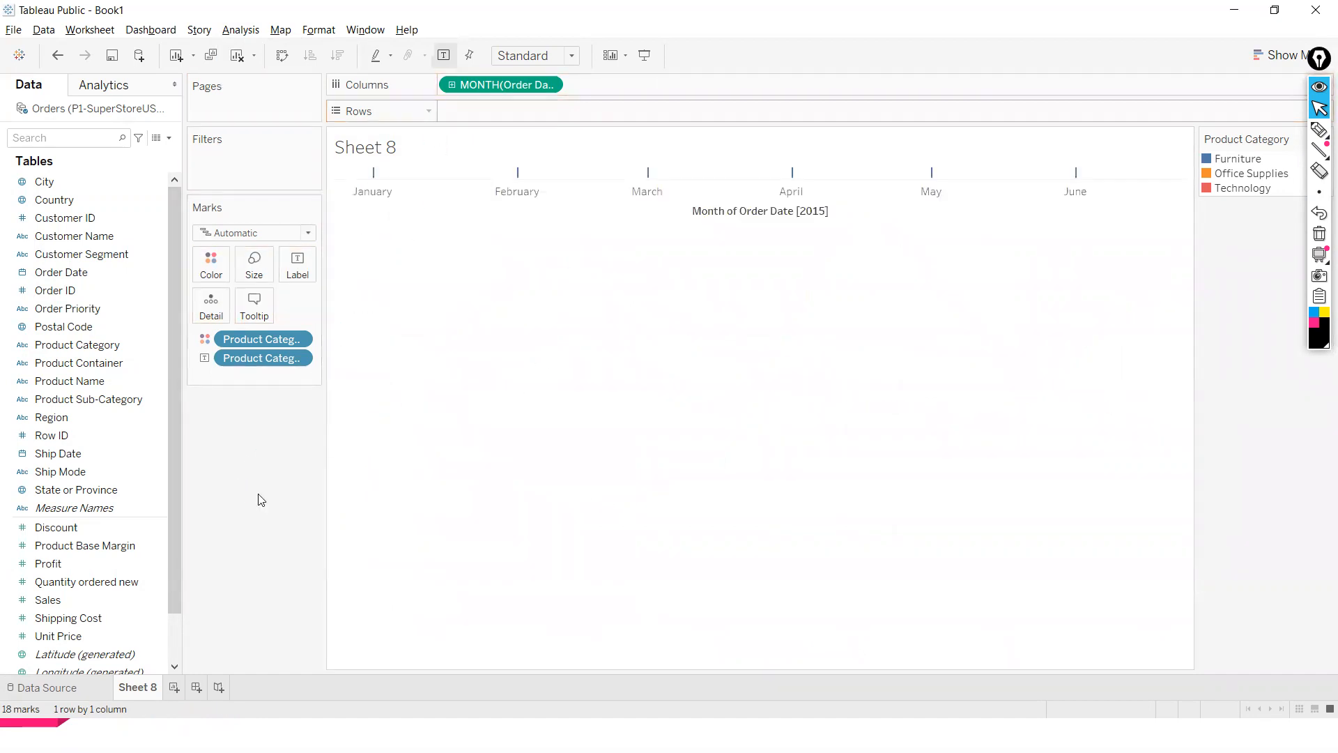
pyautogui.moveTo(83, 581)
pyautogui.mouseDown()
pyautogui.moveTo(218, 370)
pyautogui.moveTo(495, 102)
pyautogui.mouseUp()
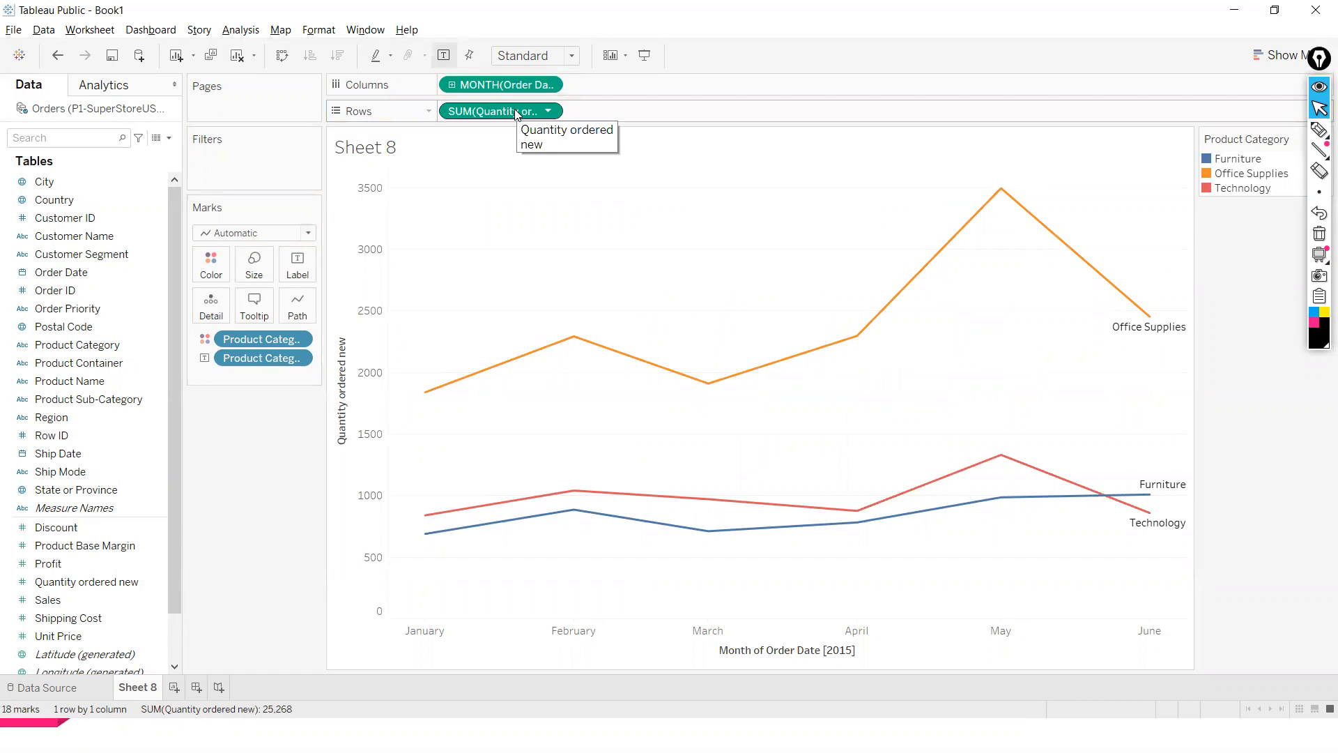
pyautogui.moveTo(515, 115); pyautogui.dragTo(248, 502)
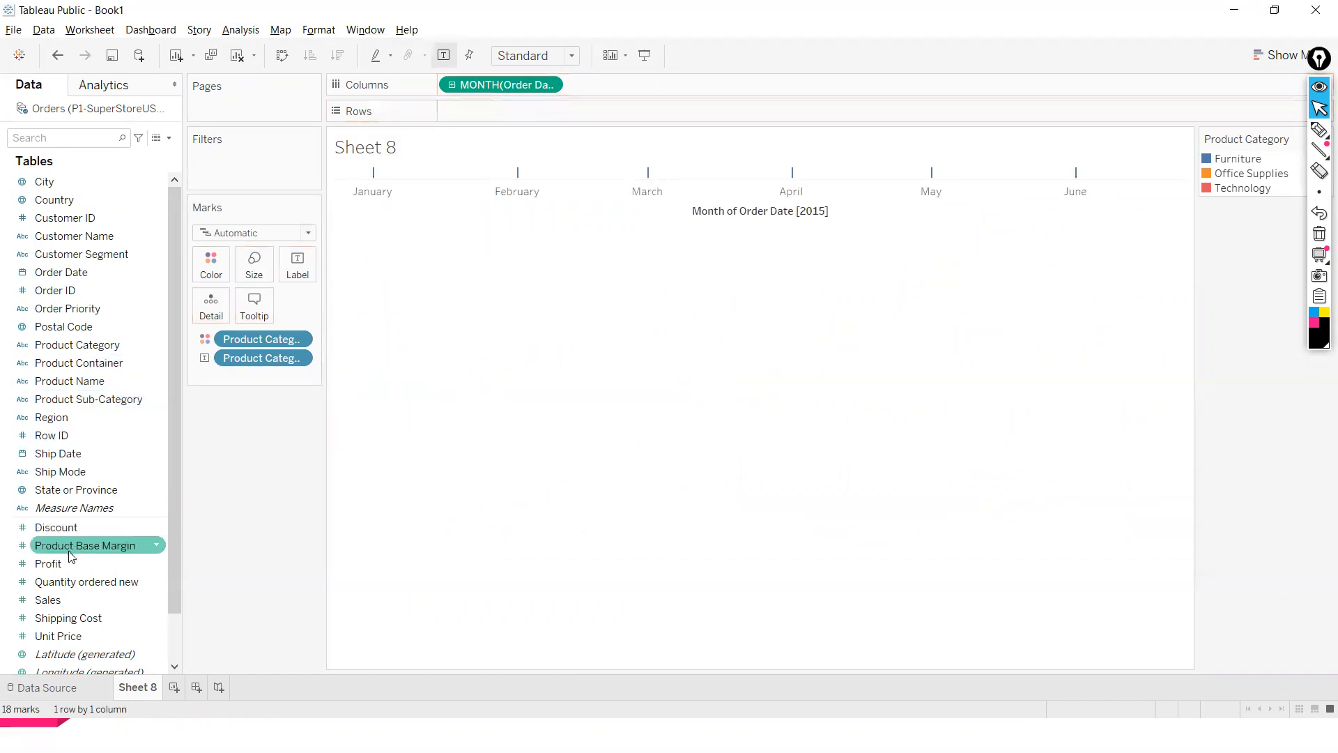
pyautogui.moveTo(67, 560); pyautogui.dragTo(481, 104)
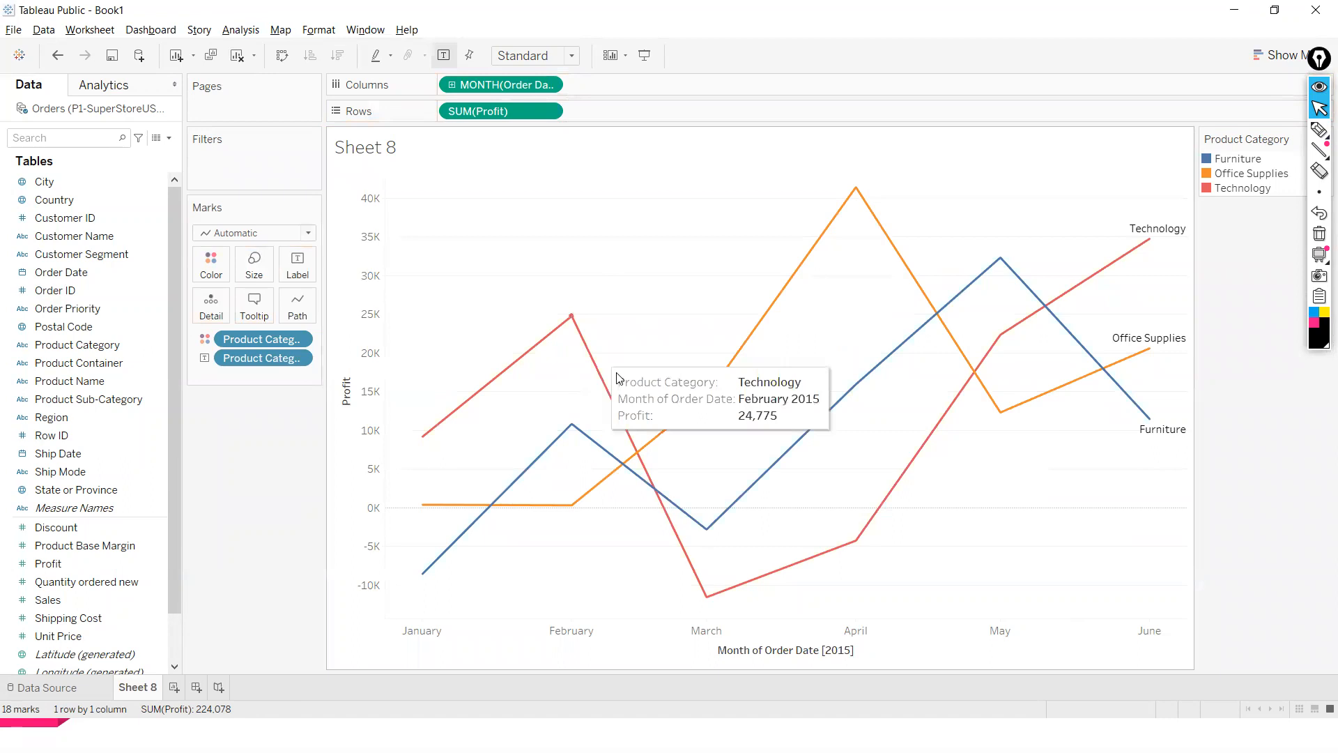
# - Try the step and jump line types for the path, then return to linear lines
pyautogui.moveTo(771, 584)
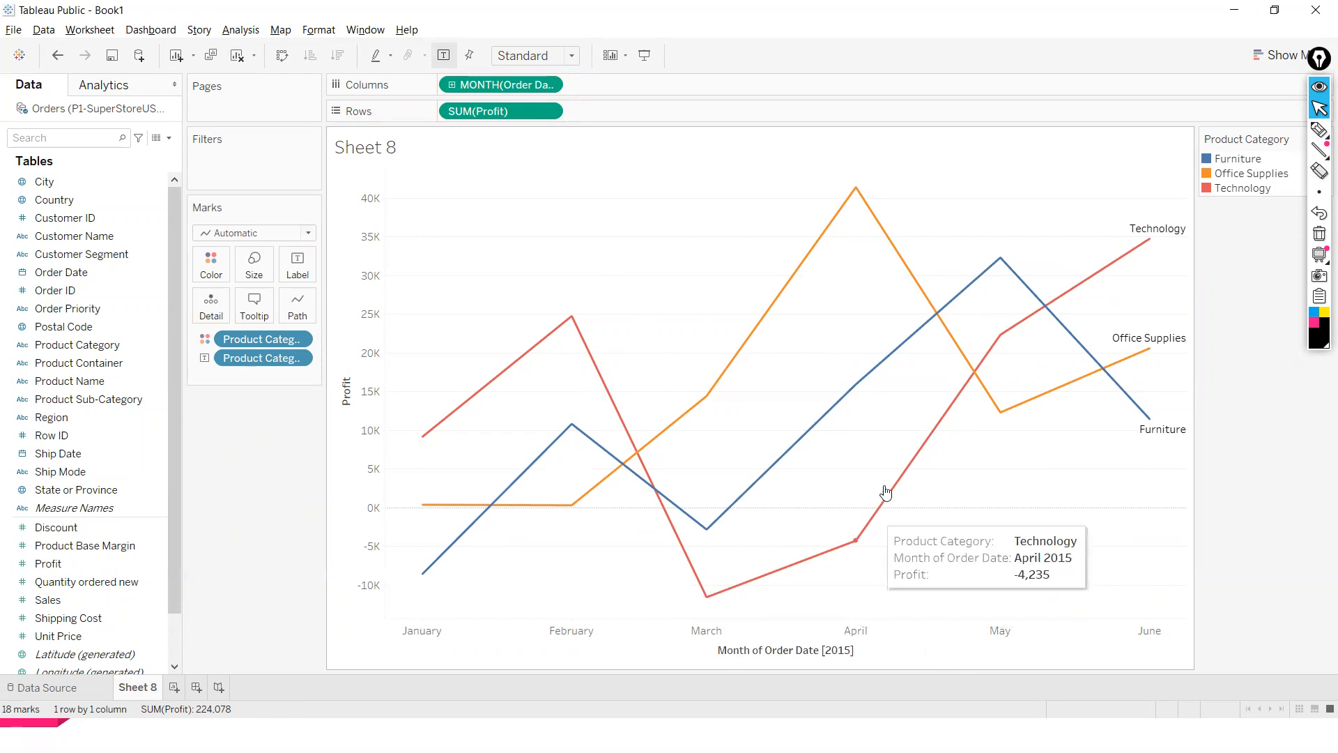
pyautogui.moveTo(1106, 278)
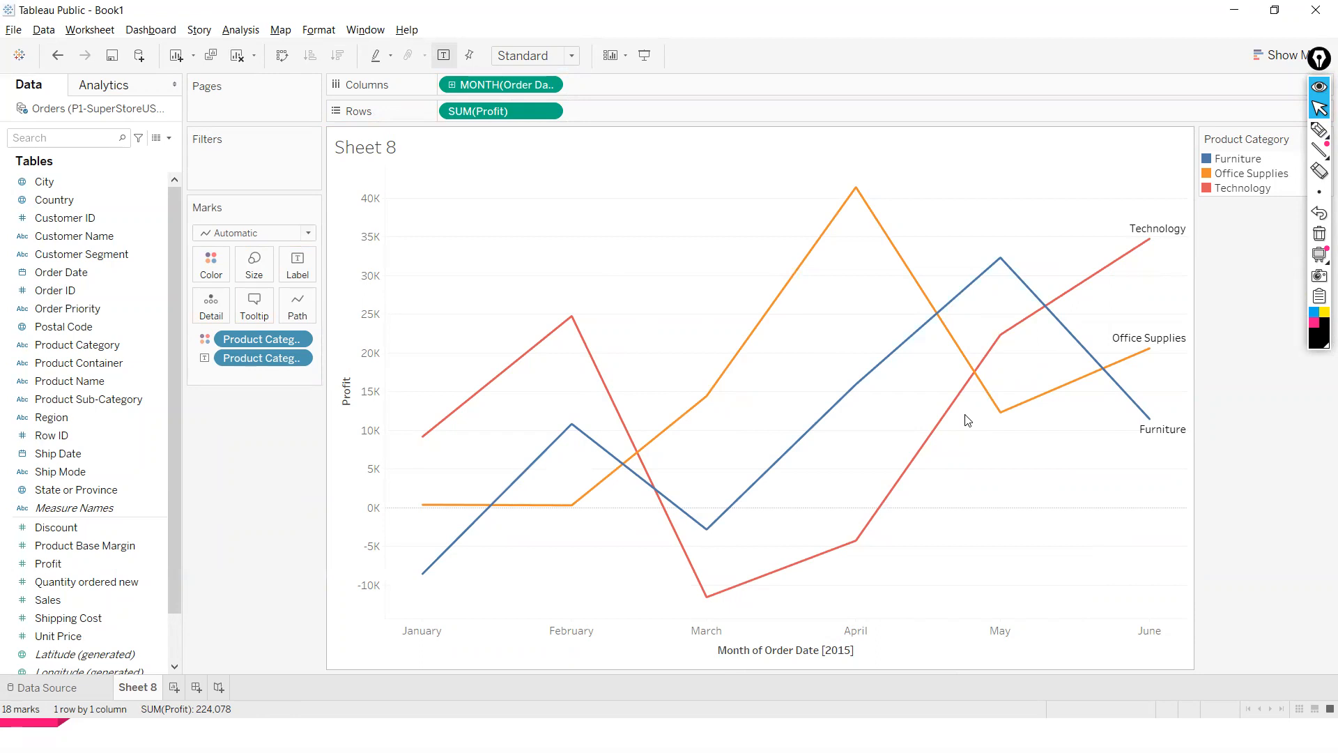
pyautogui.click(315, 307)
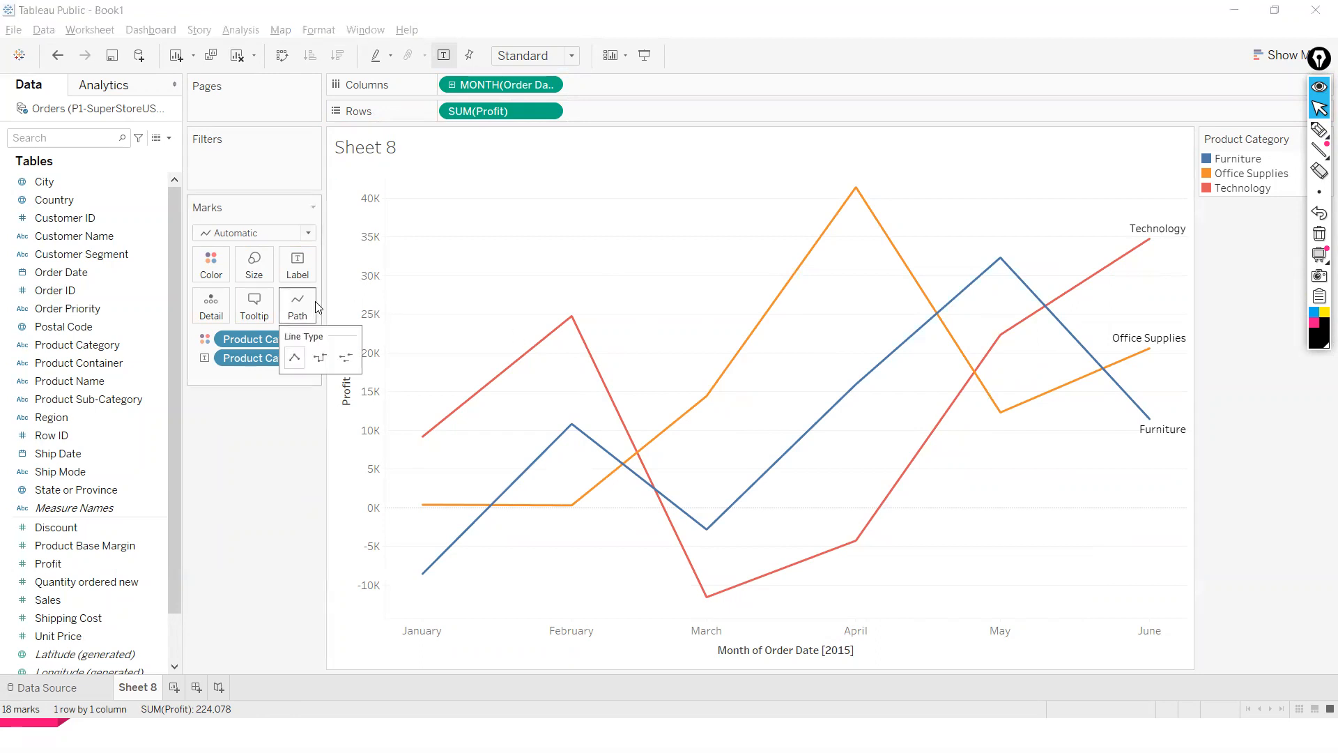
pyautogui.click(322, 358)
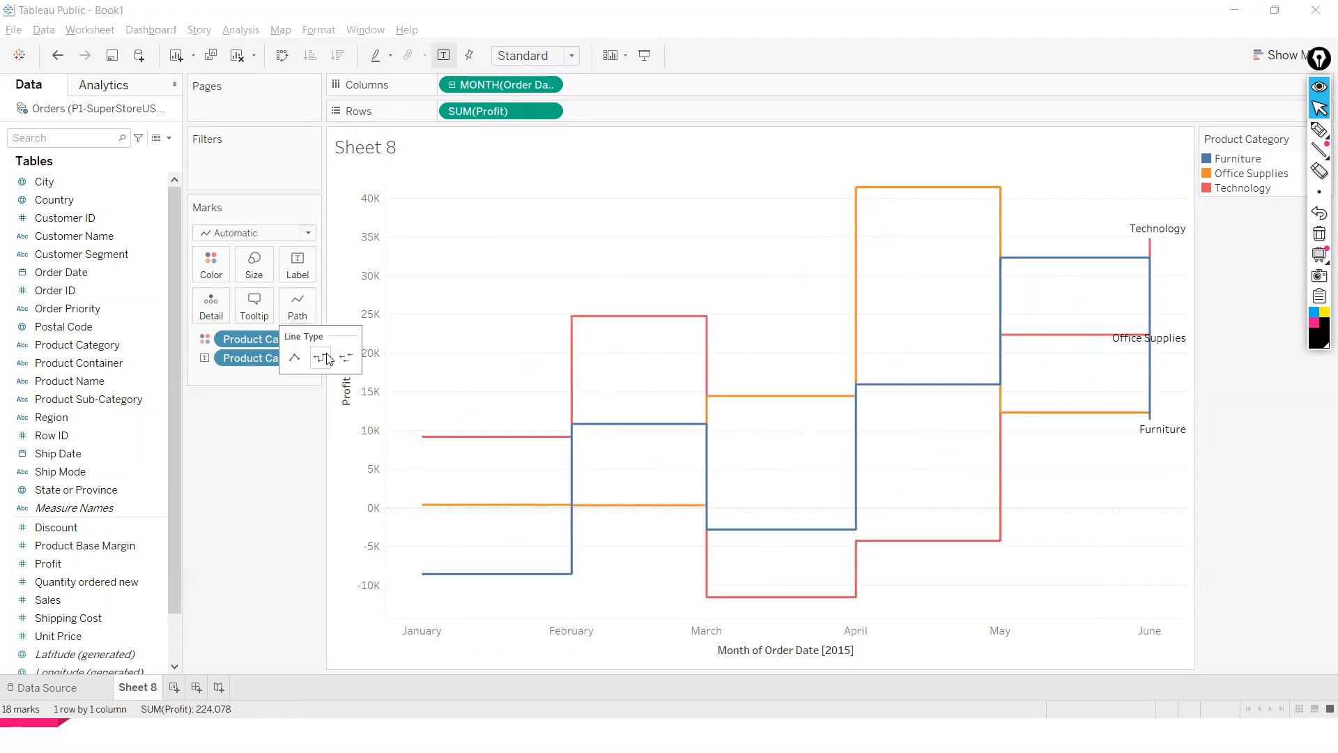
pyautogui.click(346, 358)
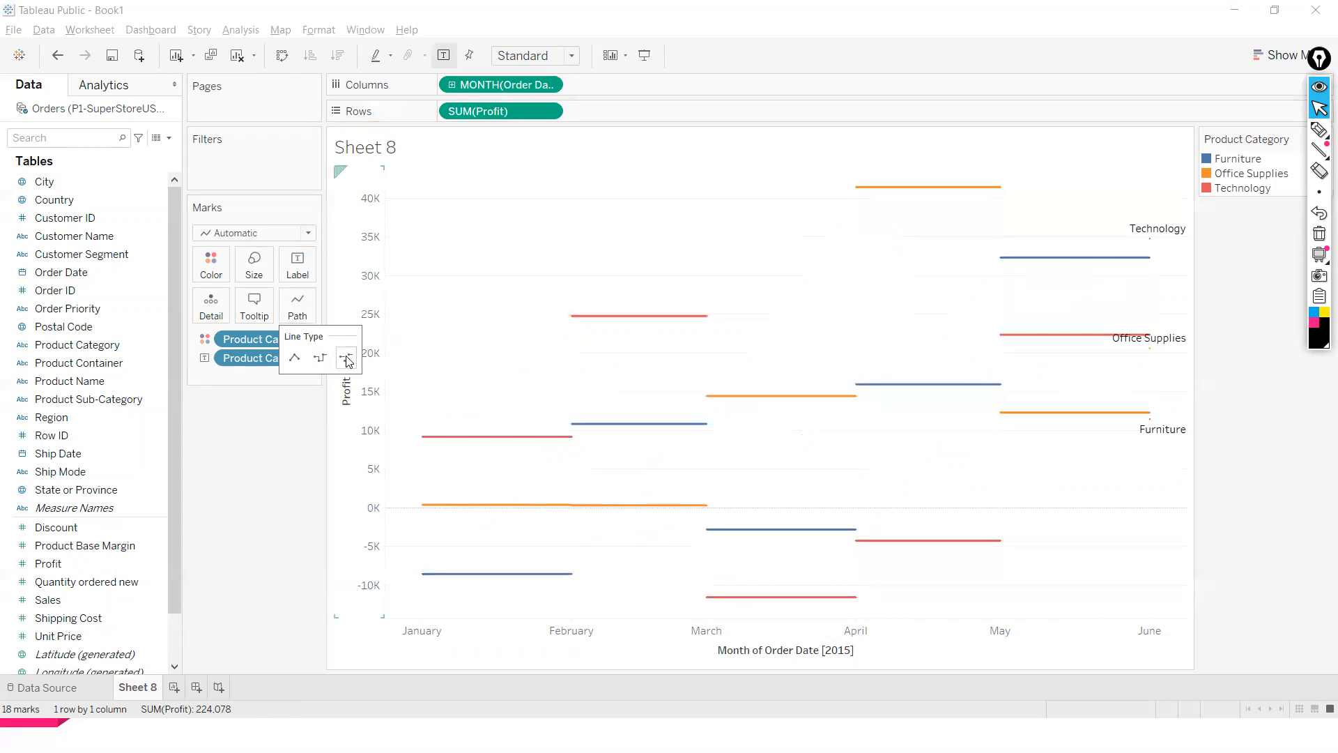
pyautogui.click(294, 358)
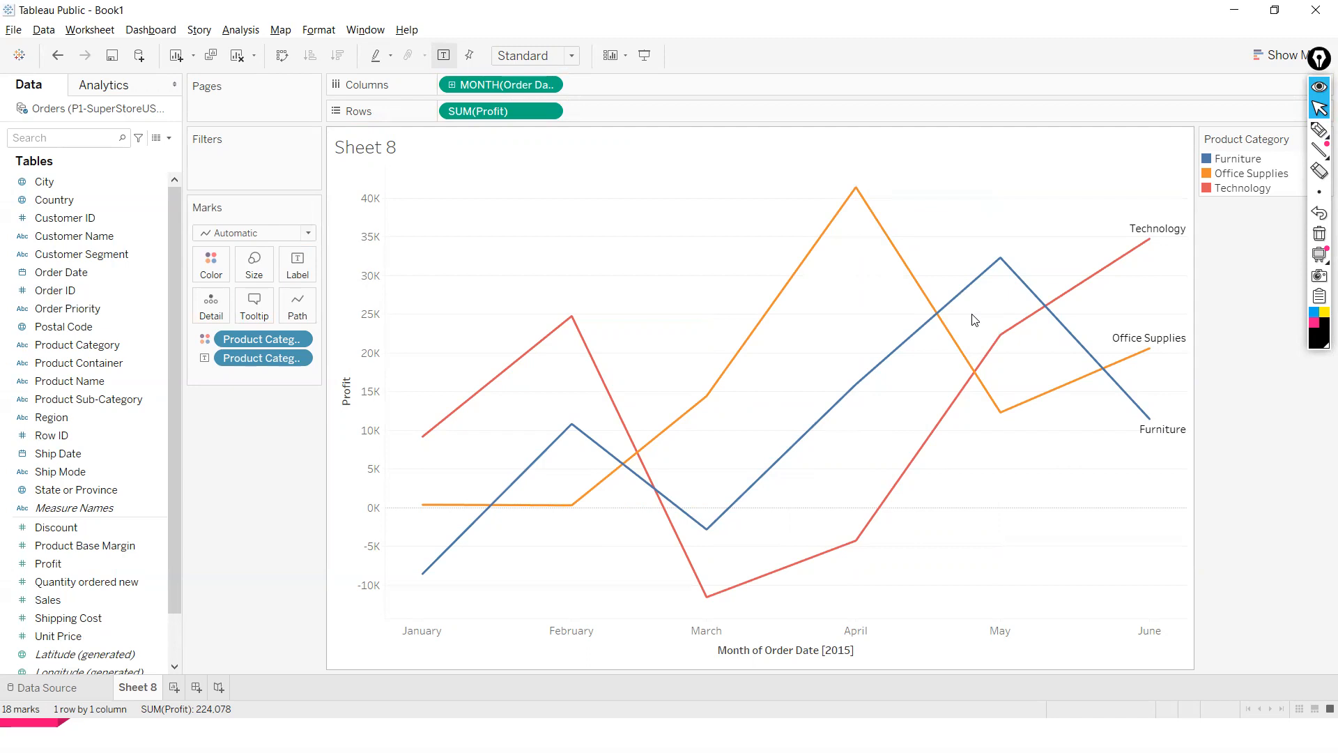
pyautogui.hotkey('alt', 'Tab')
pyautogui.hotkey('alt', 'Tab')
pyautogui.hotkey('alt', 'Tab')
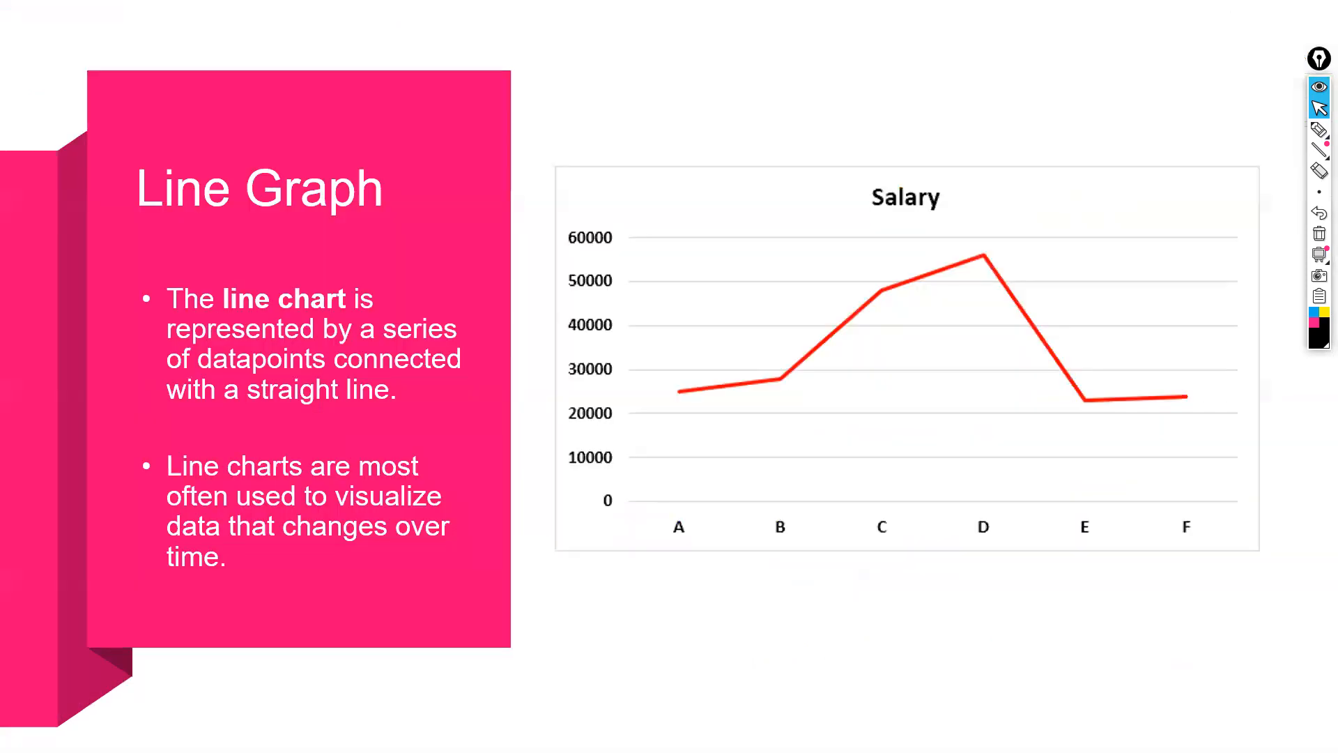
pyautogui.press('Right')
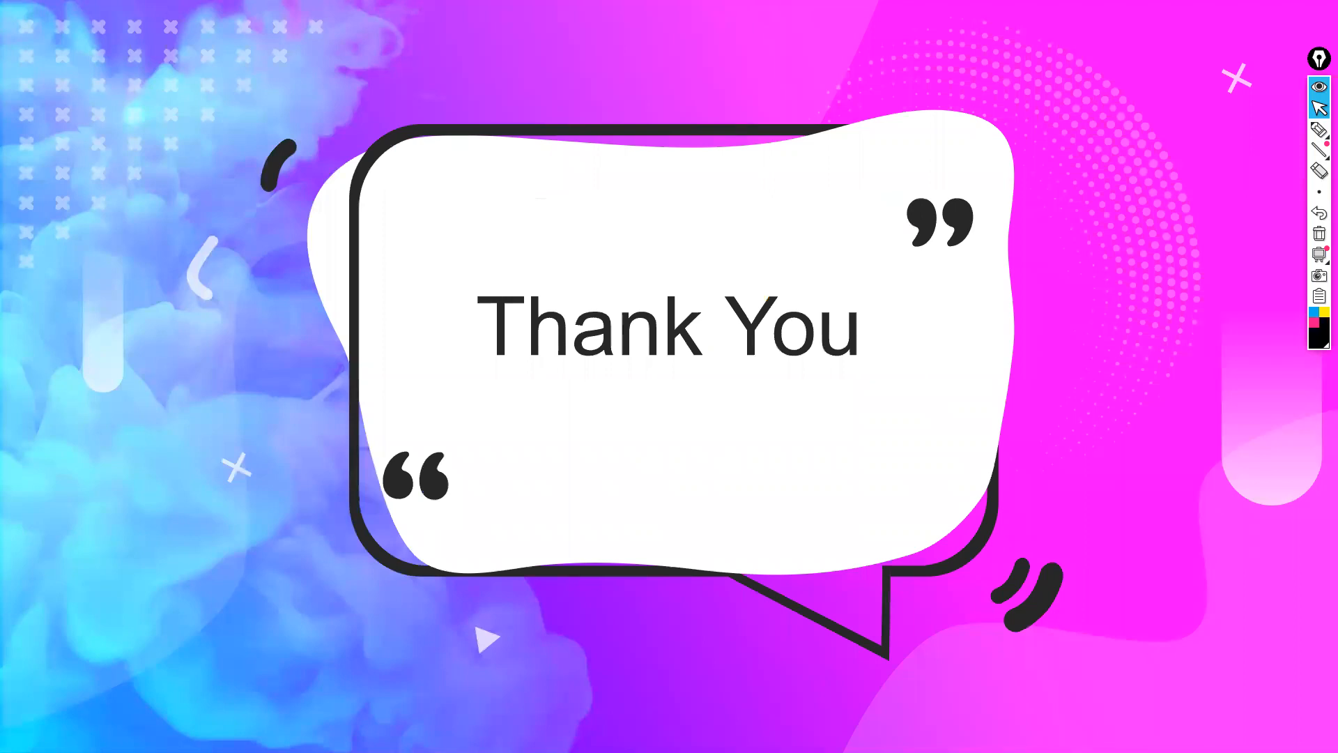